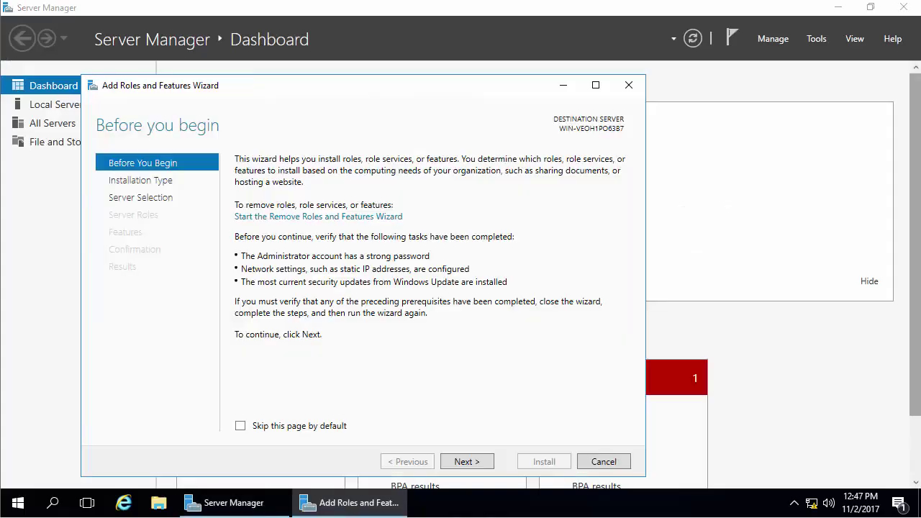
# Advance the wizard to the Features list and confirm .NET Framework 3.5 Features is already installed
pyautogui.click(461, 461)
pyautogui.click(460, 462)
pyautogui.click(460, 462)
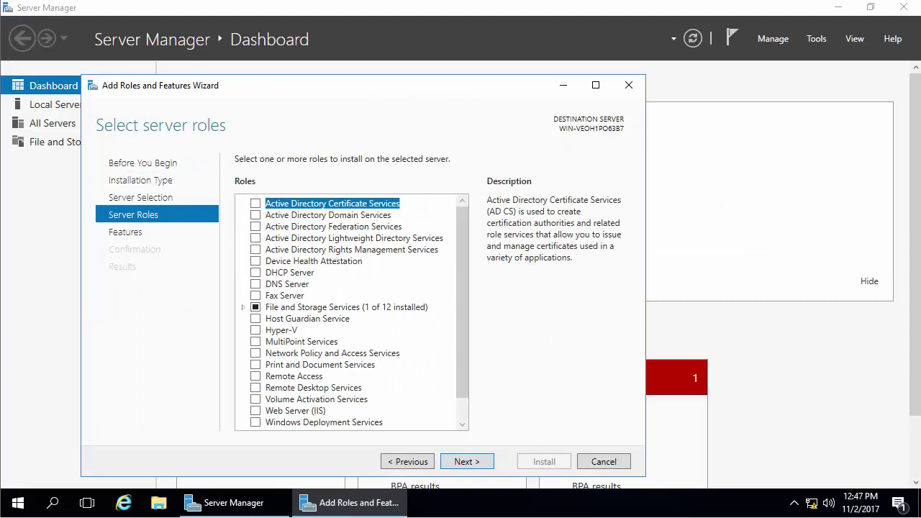
pyautogui.click(468, 462)
pyautogui.click(243, 203)
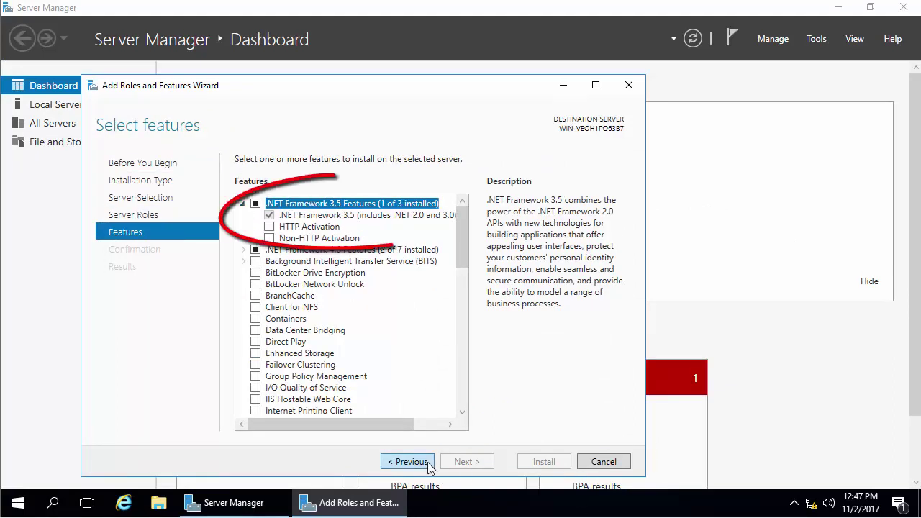
pyautogui.click(243, 204)
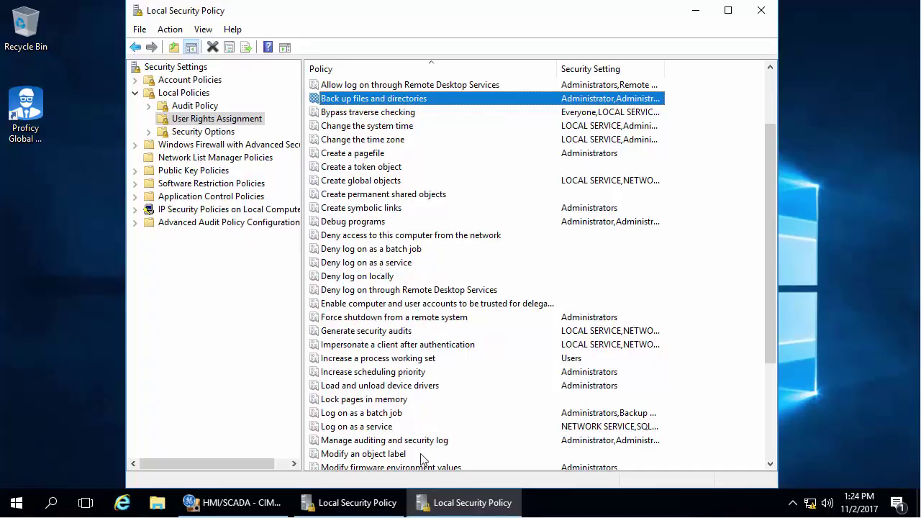
# Highlight the Back up files and directories, Debug programs and Manage auditing and security log rights
pyautogui.click(359, 223)
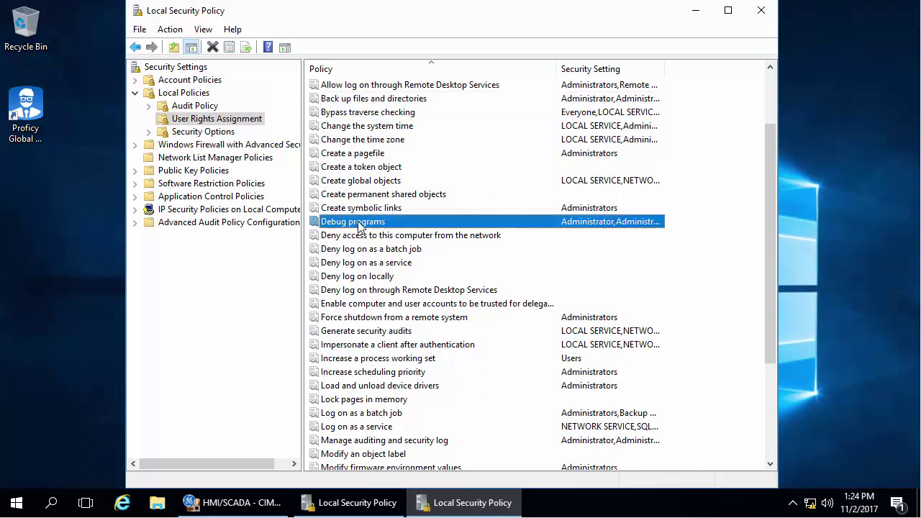
pyautogui.click(341, 98)
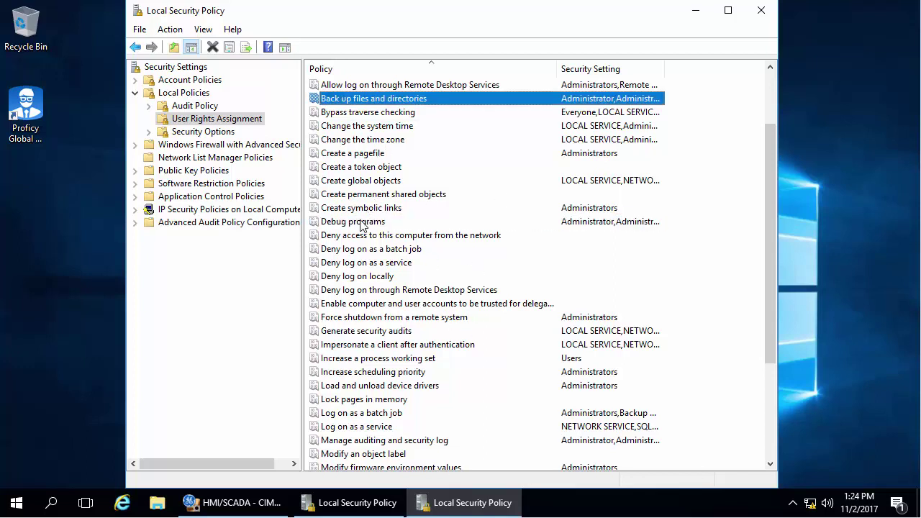
pyautogui.click(362, 224)
pyautogui.click(358, 442)
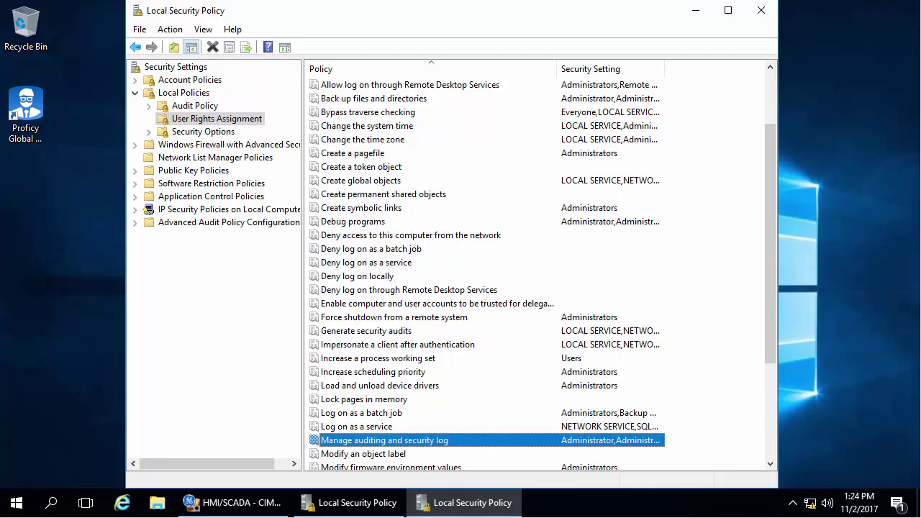
# Reopen Local Policies > User Rights Assignment, review the three rights again, then start SQL Express 2014 install
pyautogui.click(135, 93)
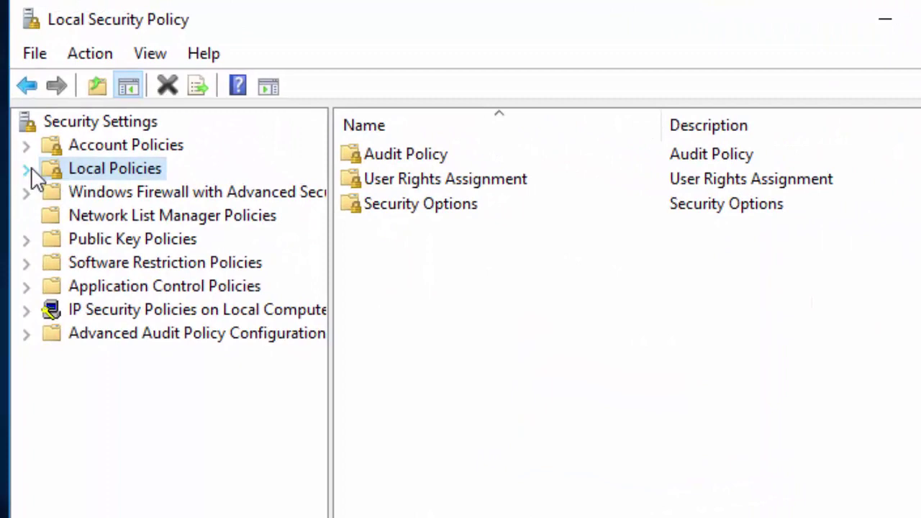
pyautogui.click(28, 168)
pyautogui.click(118, 214)
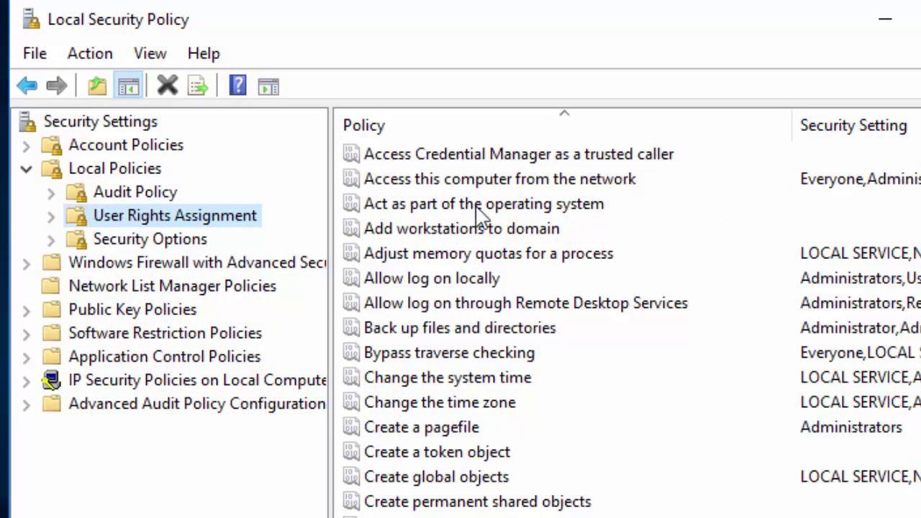
pyautogui.click(423, 330)
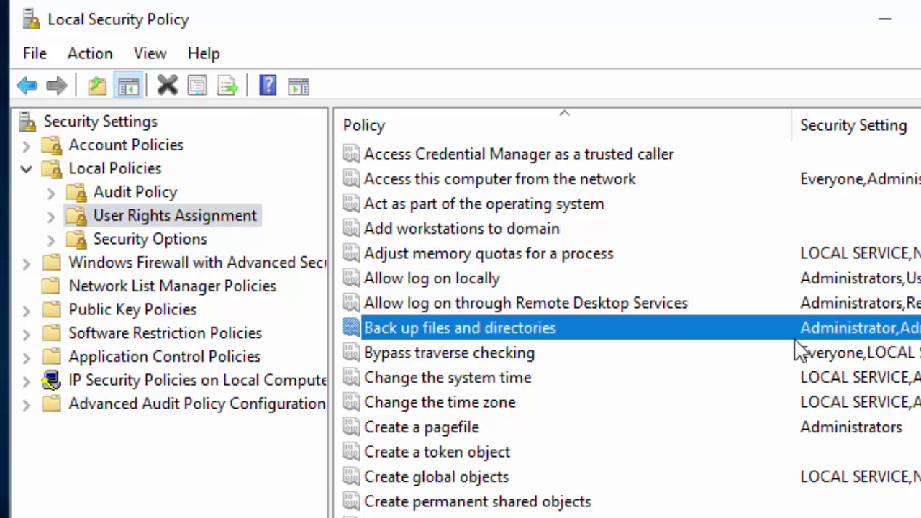
pyautogui.scroll(-2, 619, 324)
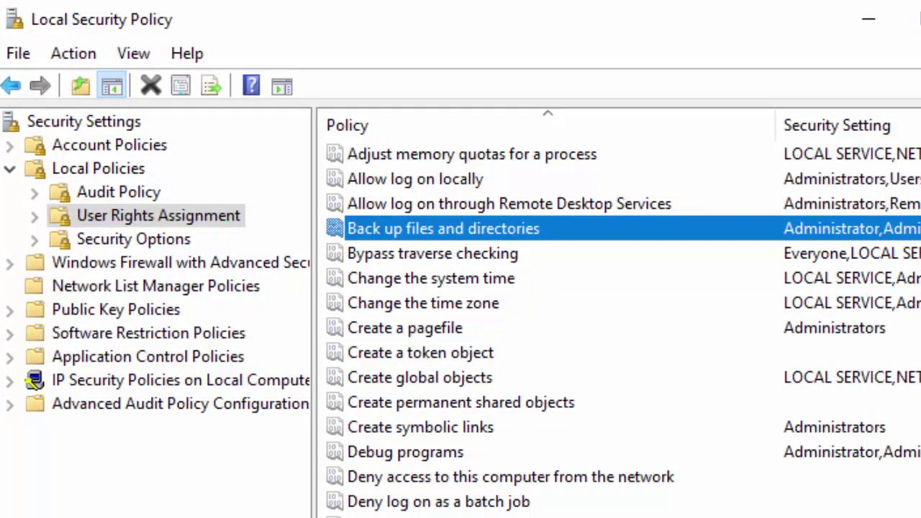
pyautogui.click(417, 446)
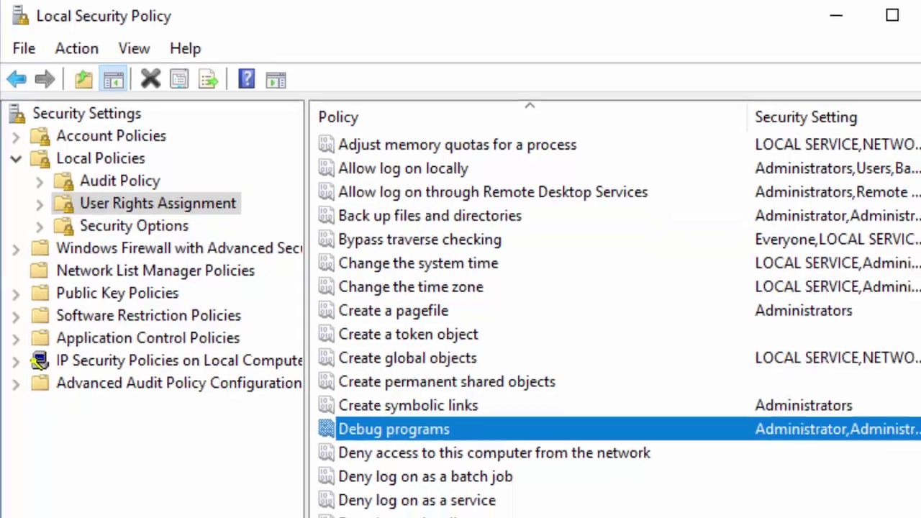
pyautogui.scroll(-1, 547, 324)
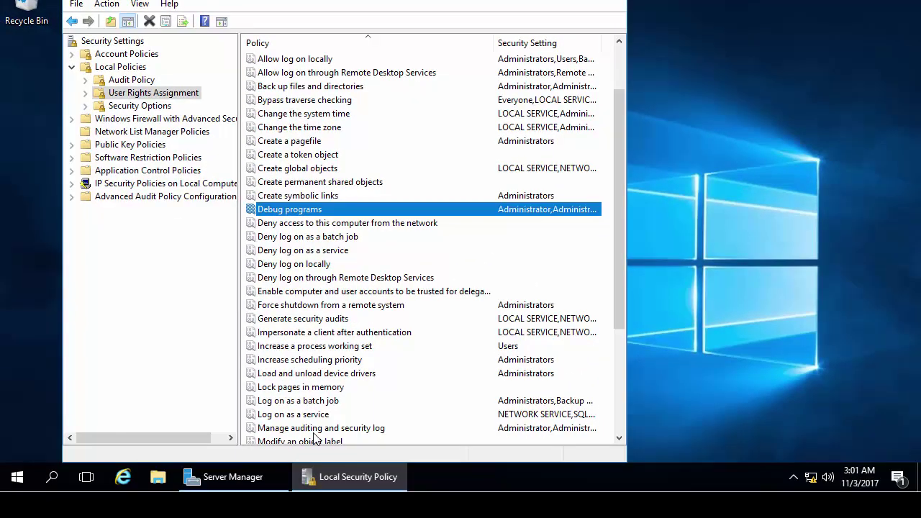
pyautogui.click(317, 430)
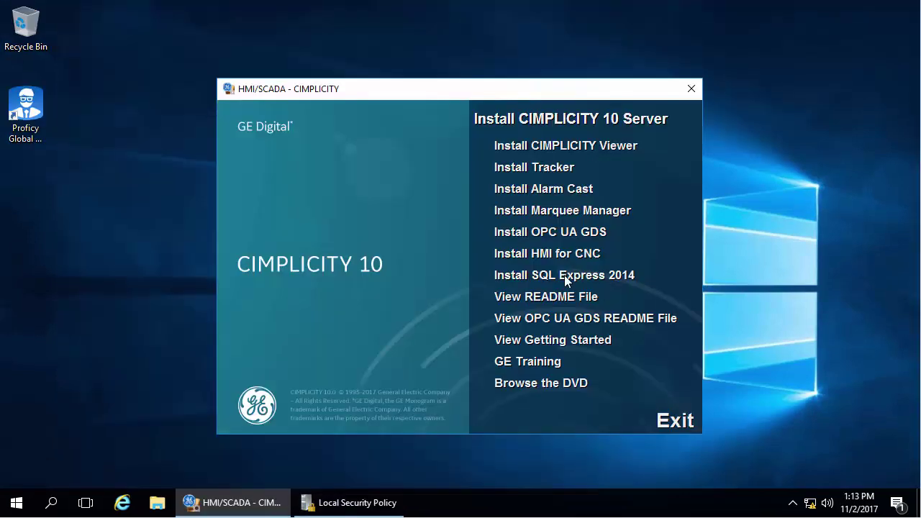
pyautogui.click(564, 276)
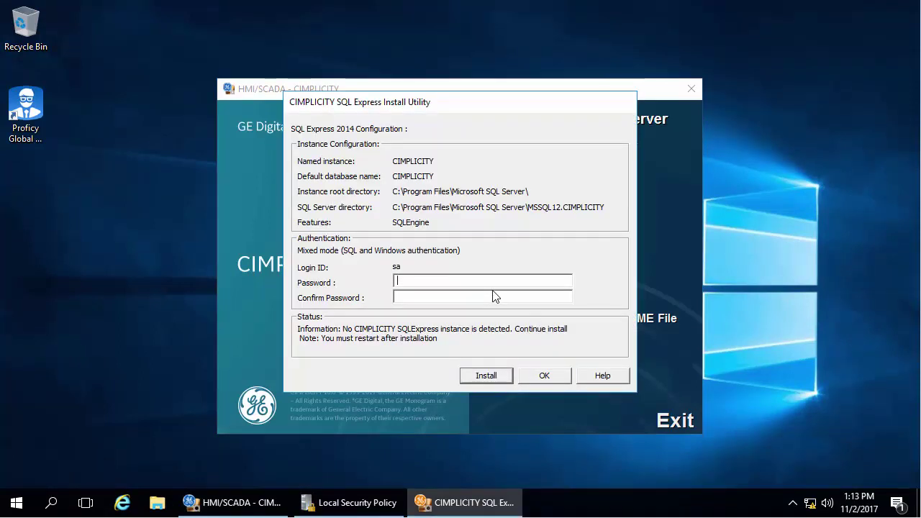
# Enter and confirm the sa password, then install SQL Express 2014 with the CIMPLICITY default database
pyautogui.write('*******')
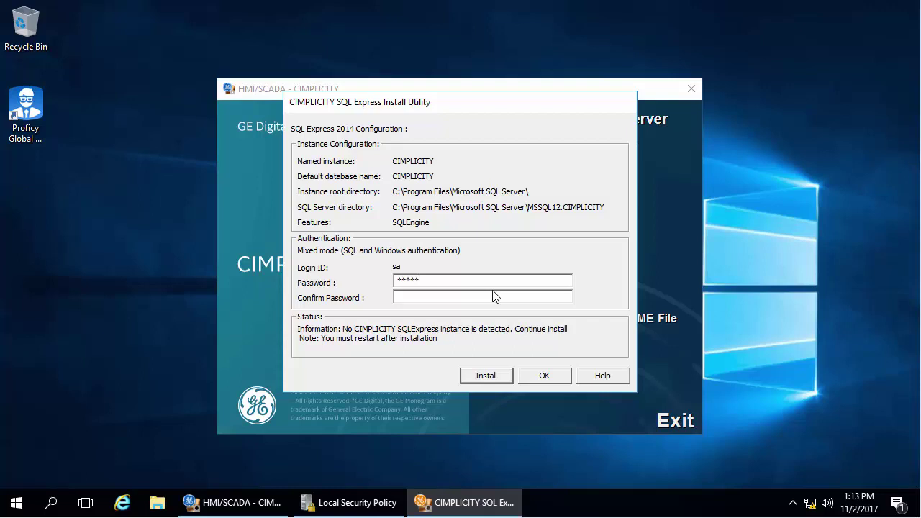
pyautogui.write('*')
pyautogui.press('Tab')
pyautogui.write('********')
pyautogui.press('Tab')
pyautogui.press('Return')
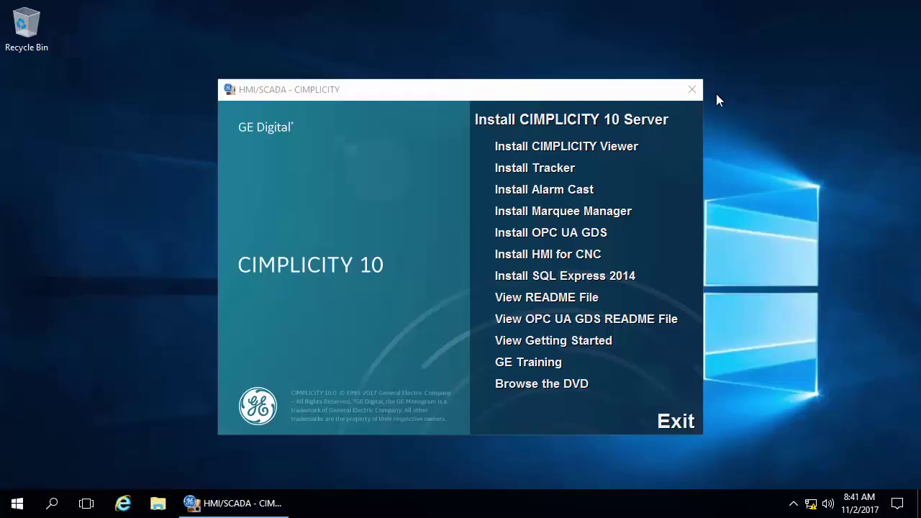
# Start CIMPLICITY 10 Server setup: accept the license, keep Complete and the default folder, allow Windows Firewall integration
pyautogui.click(602, 117)
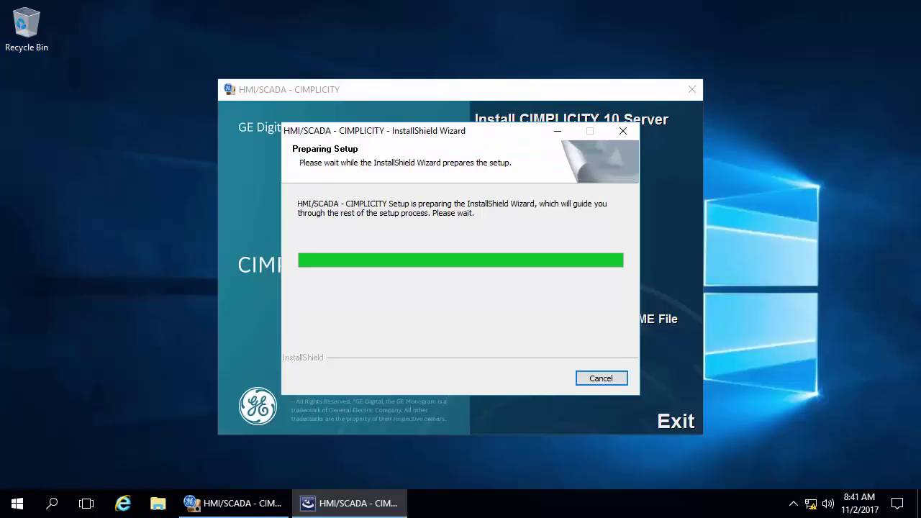
pyautogui.click(552, 379)
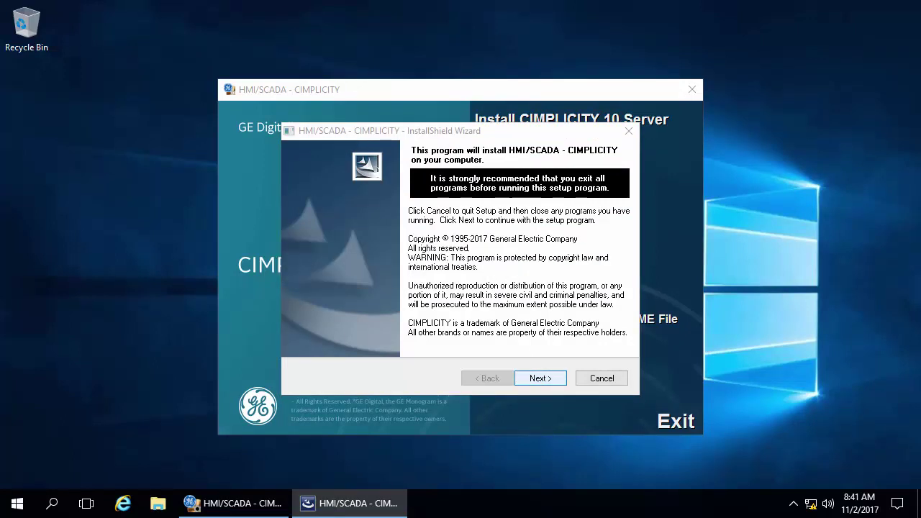
pyautogui.press('Return')
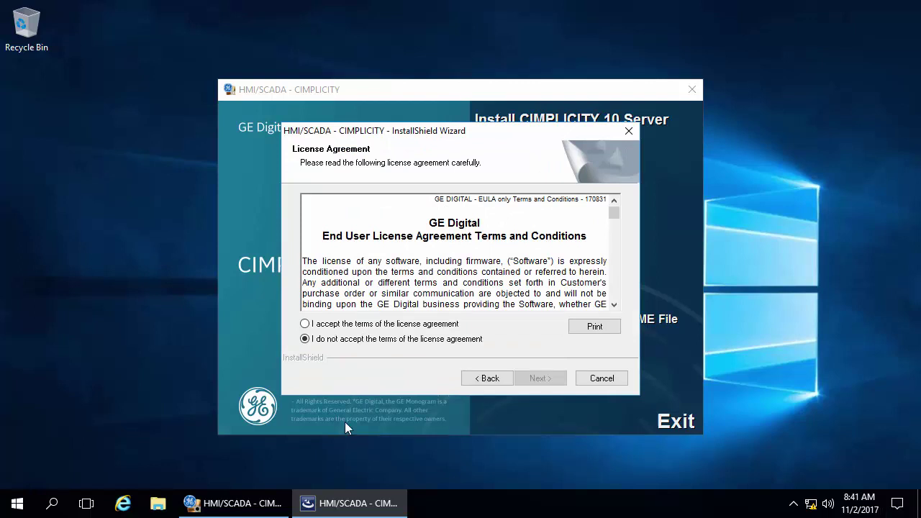
pyautogui.click(317, 324)
pyautogui.click(555, 381)
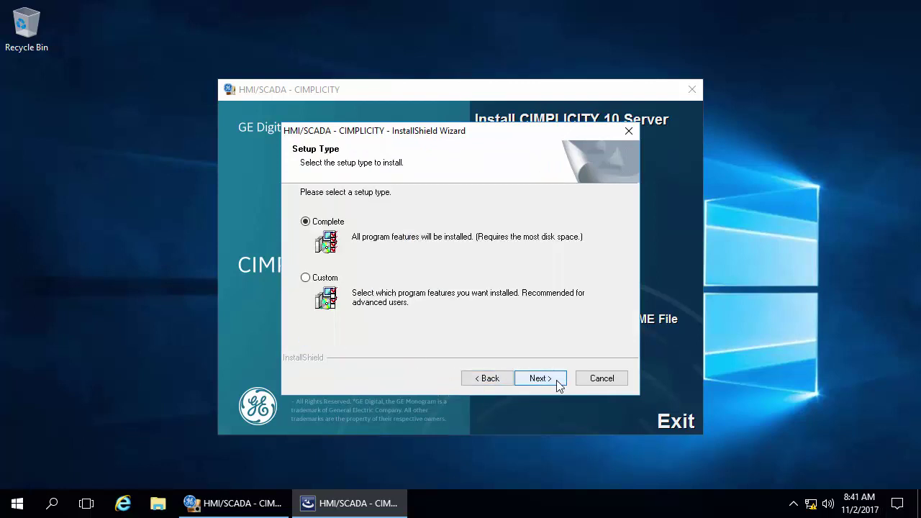
pyautogui.click(549, 381)
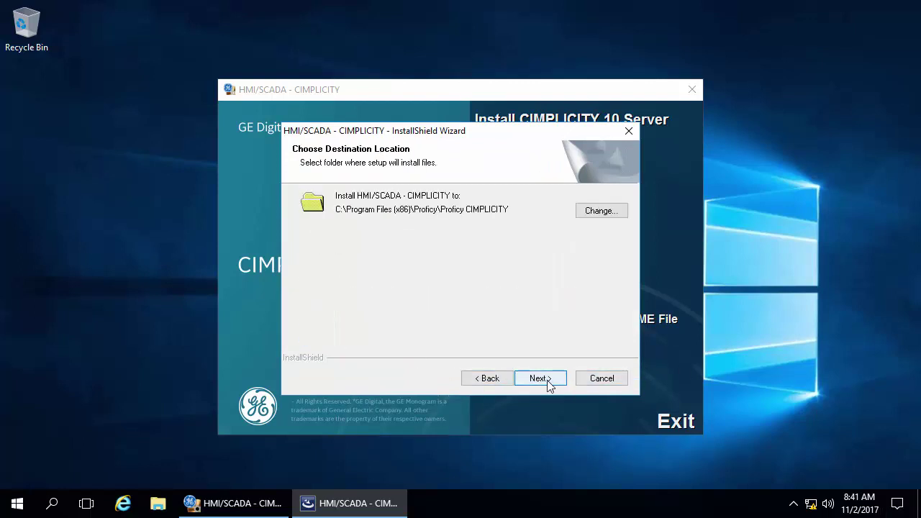
pyautogui.click(549, 378)
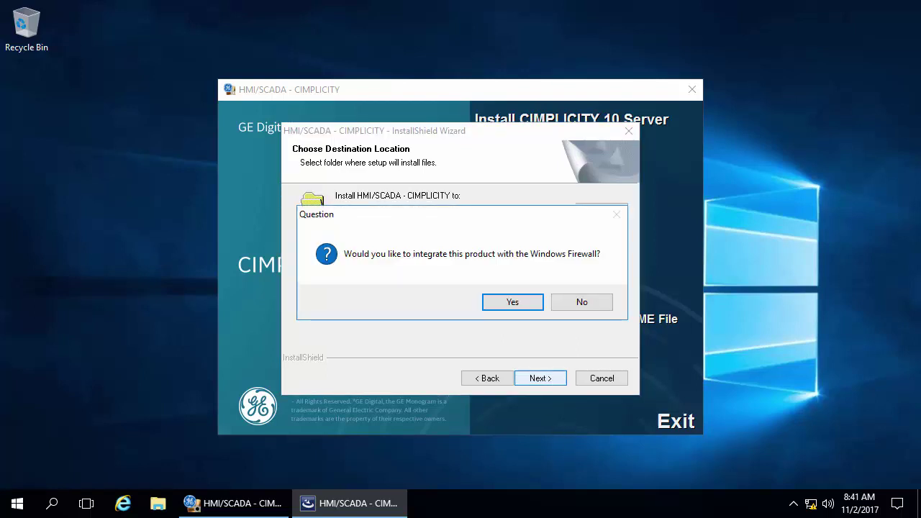
pyautogui.click(507, 301)
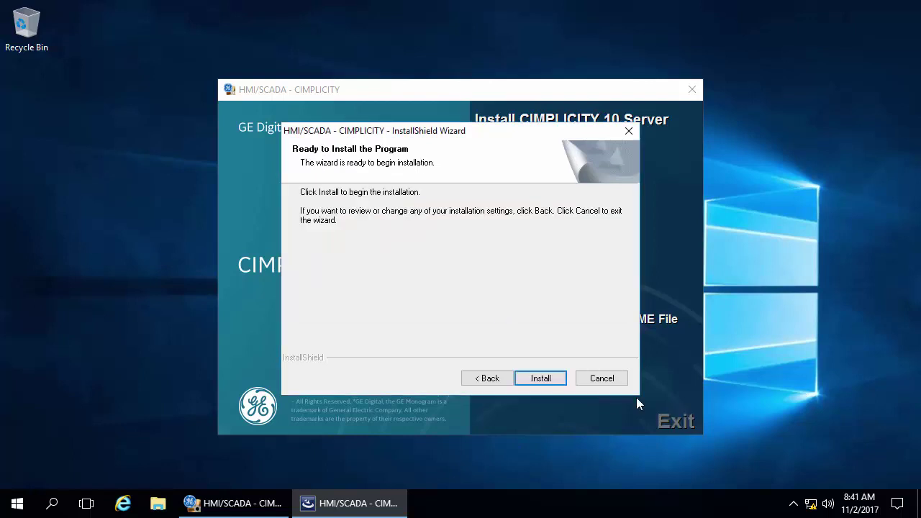
# Run the CIMPLICITY 10 Server installation and dismiss the Historian DVD reminder when it finishes
pyautogui.click(540, 378)
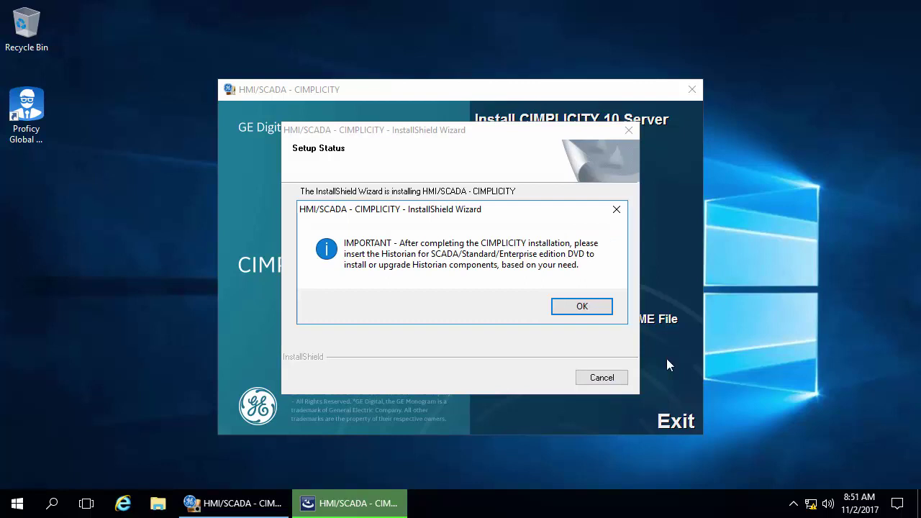
pyautogui.click(580, 307)
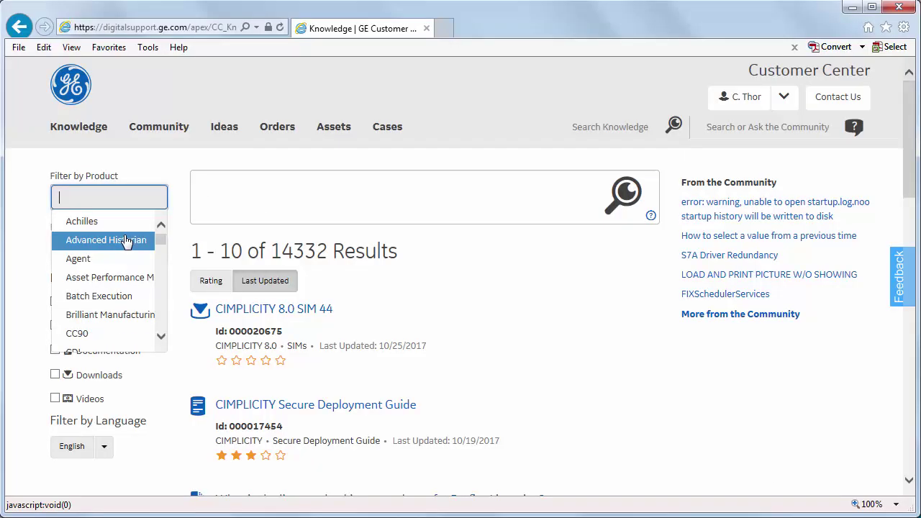
# Filter the Knowledge results to product CIMPLICITY, version CIMPLICITY 10 and Downloads content, leaving 26 items
pyautogui.scroll(-3, 116, 273)
pyautogui.scroll(1, 115, 272)
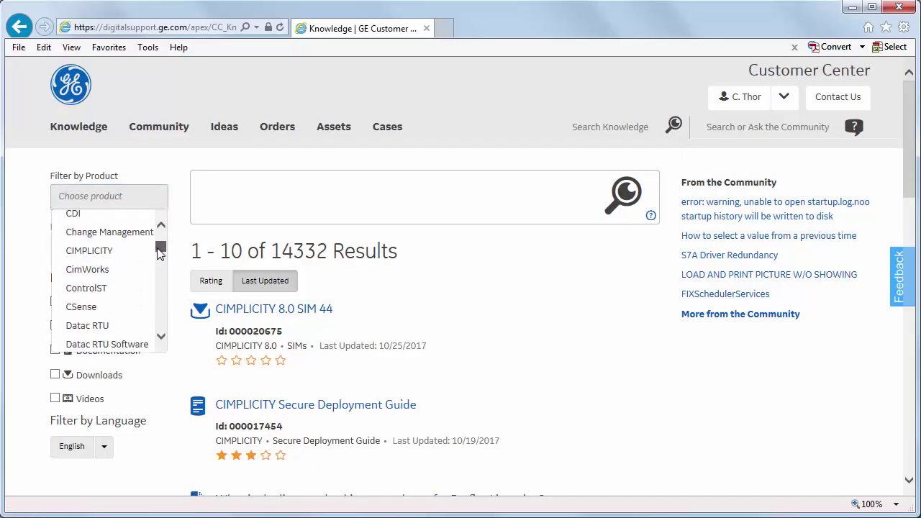
pyautogui.click(90, 265)
pyautogui.click(89, 249)
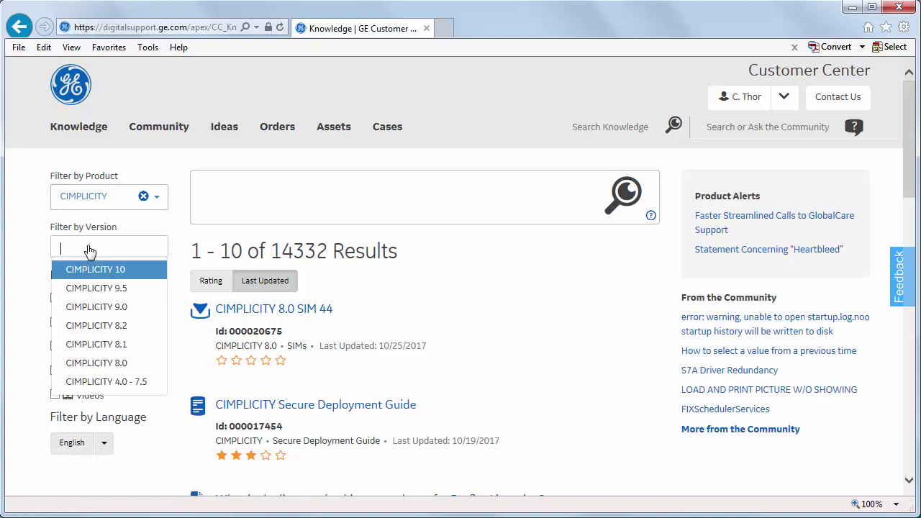
pyautogui.click(102, 273)
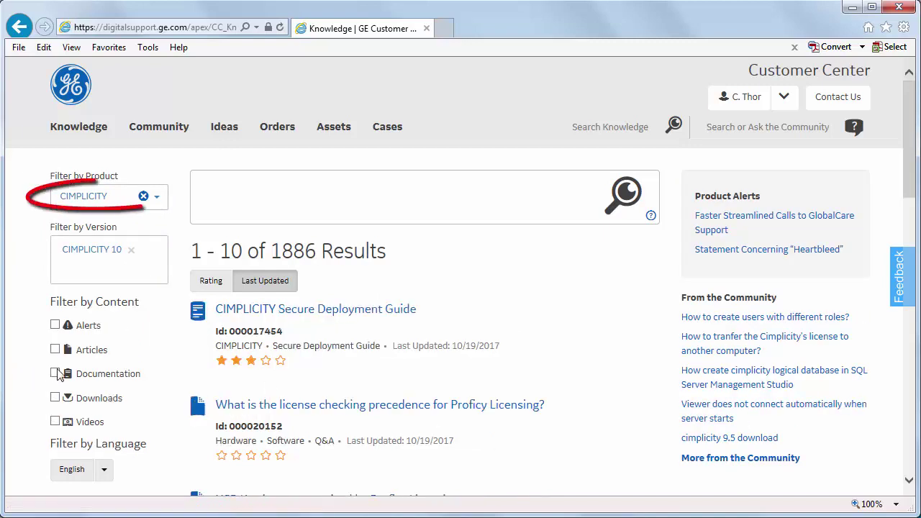
pyautogui.click(54, 397)
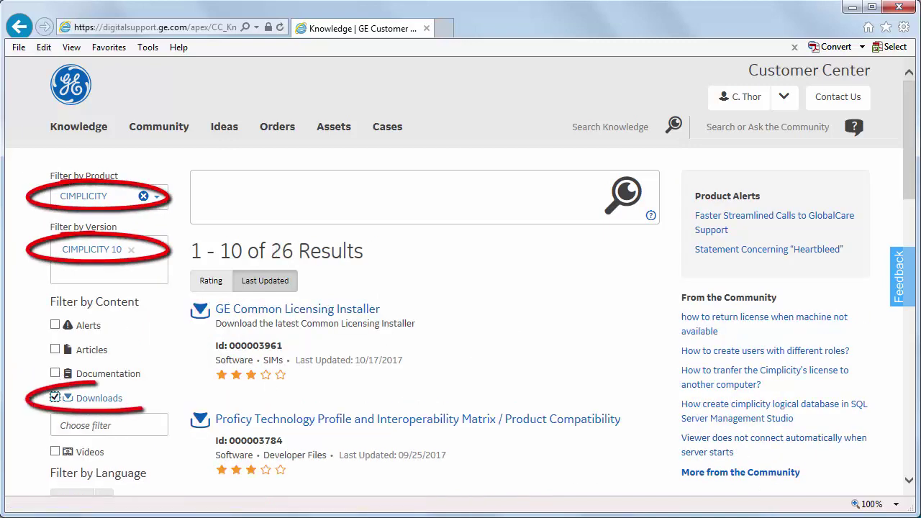
pyautogui.scroll(-2, 626, 367)
pyautogui.scroll(-12, 626, 368)
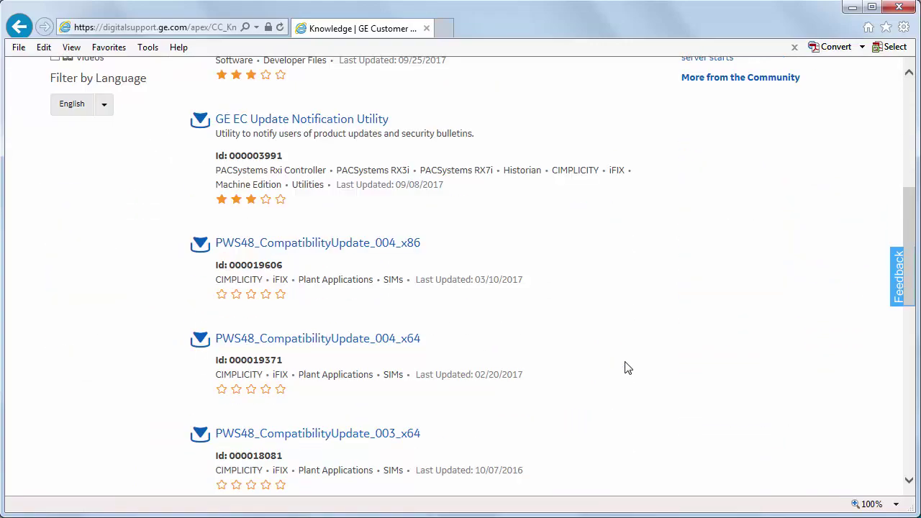